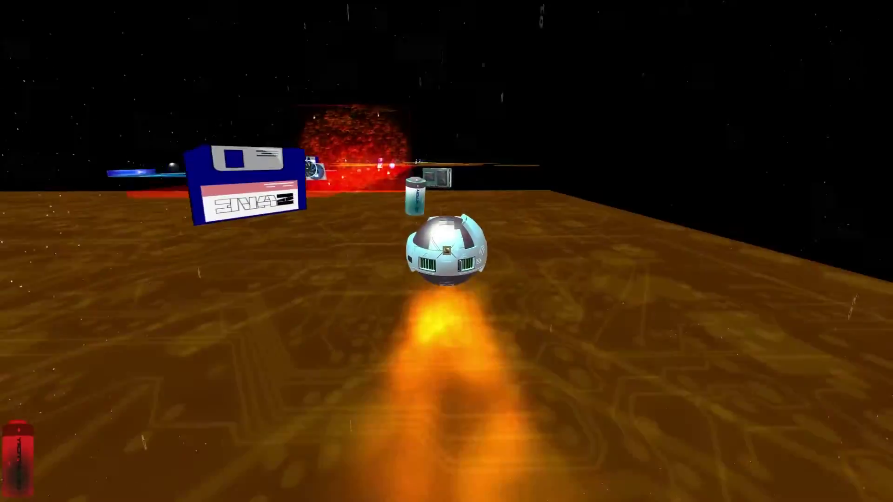
- Roll the ball onto the battery, past the firewall checkpoint, and thrust onto the blue platform
key(Left)
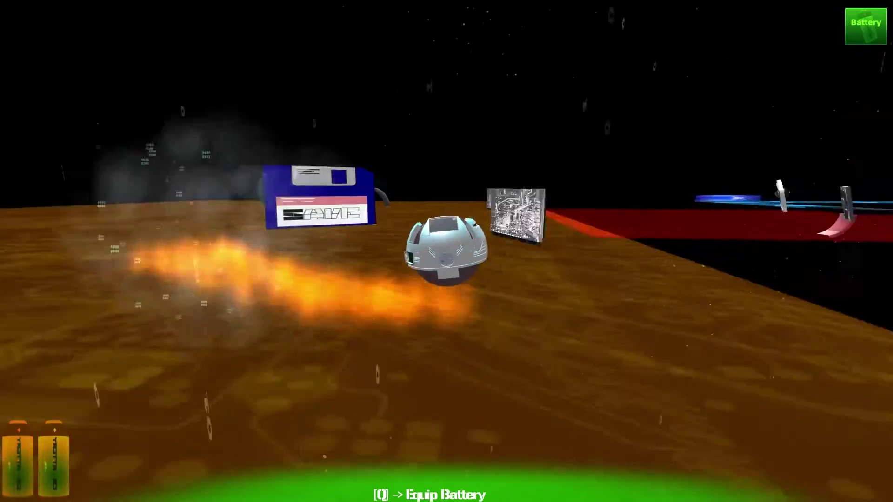
key(q)
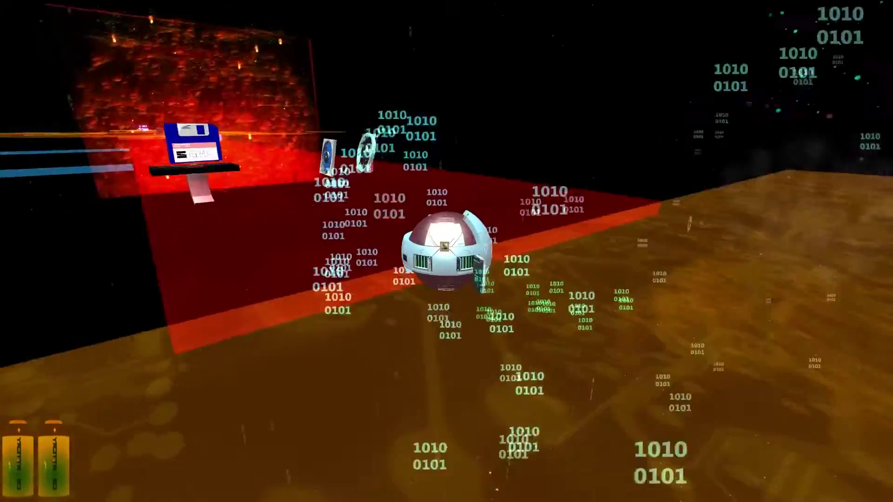
key(Up)
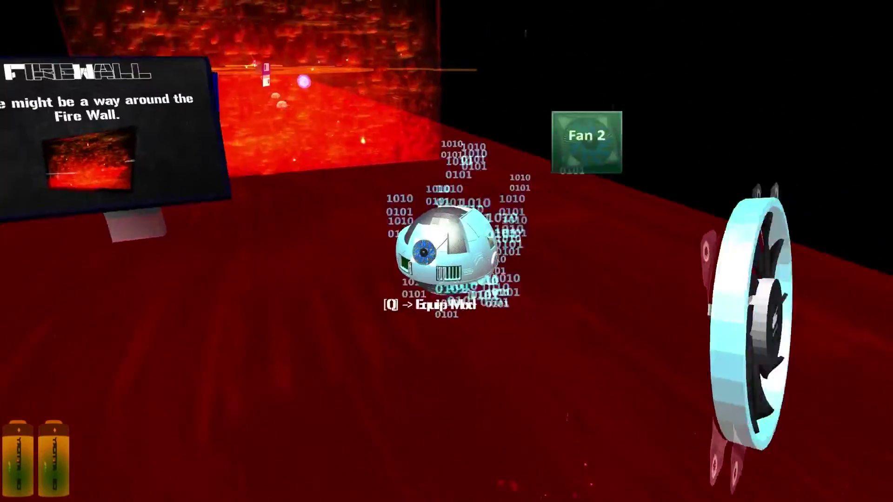
key(Up)
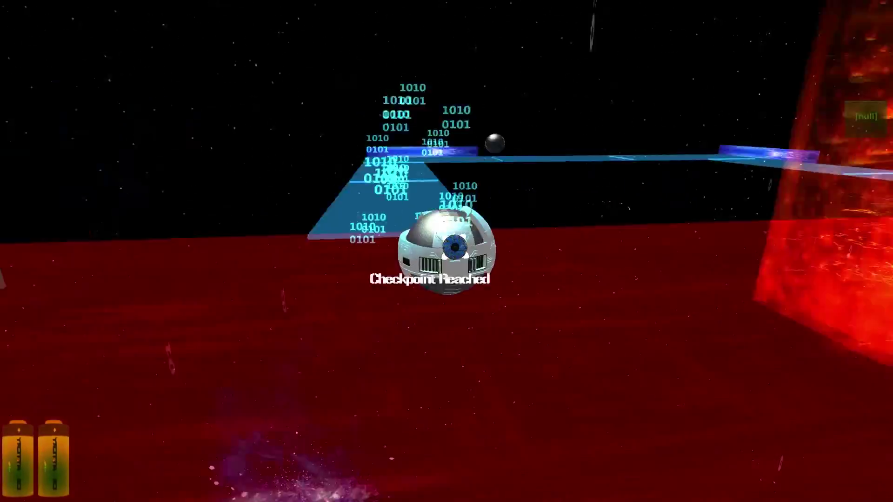
key(Up)
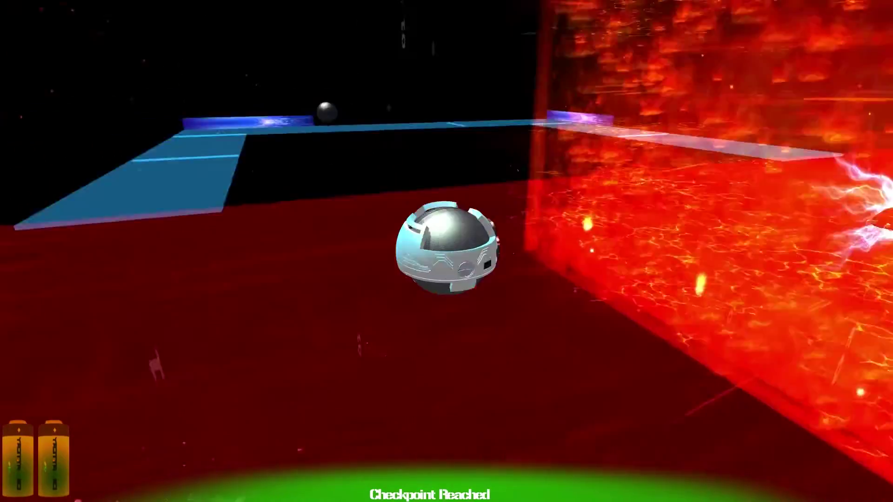
key(space)
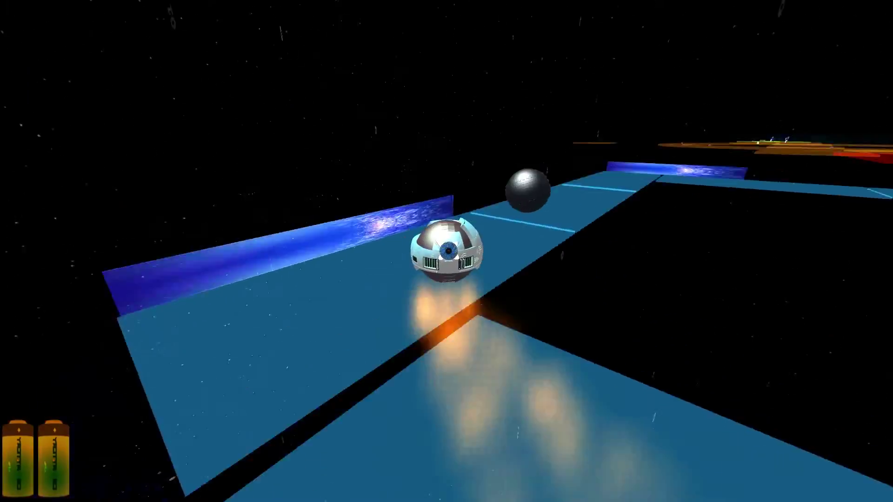
key(Up)
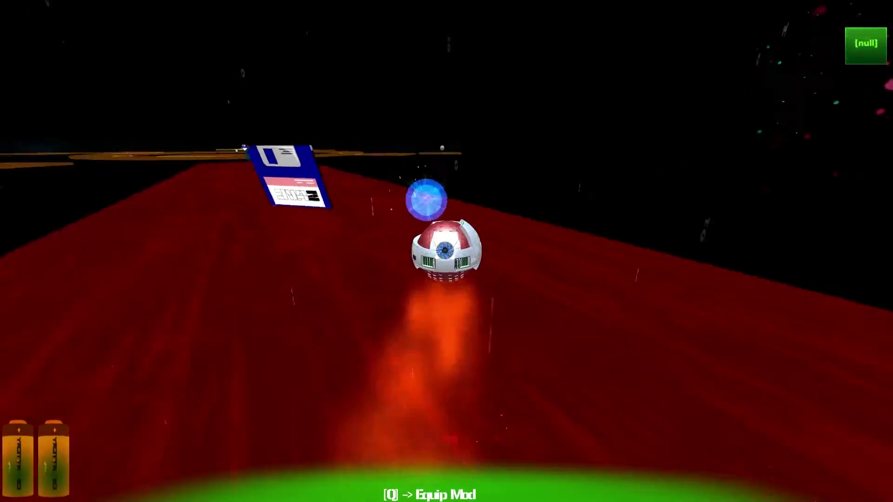
- Roll through the floppy disk checkpoint and along the orange path to hover over the void
key(Left)
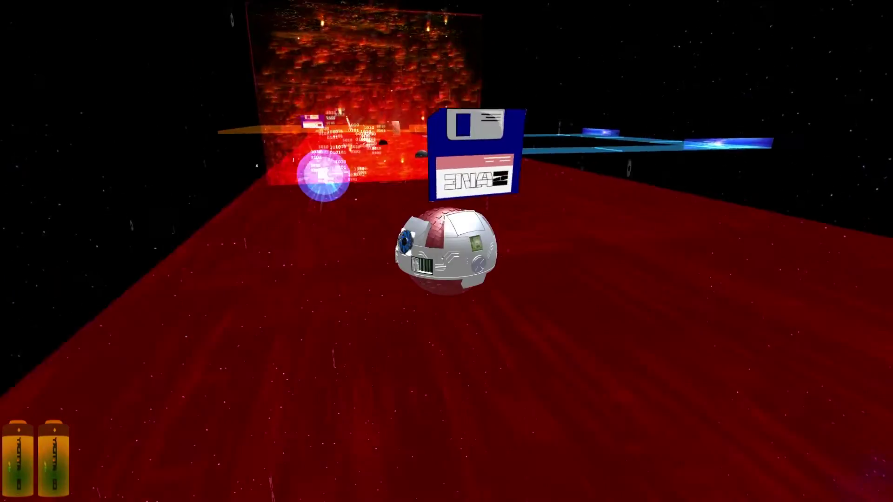
key(Up)
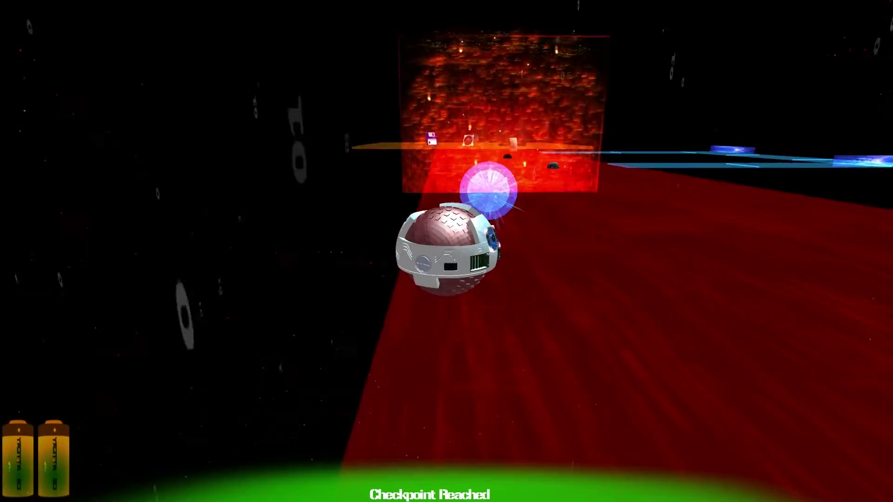
key(Up)
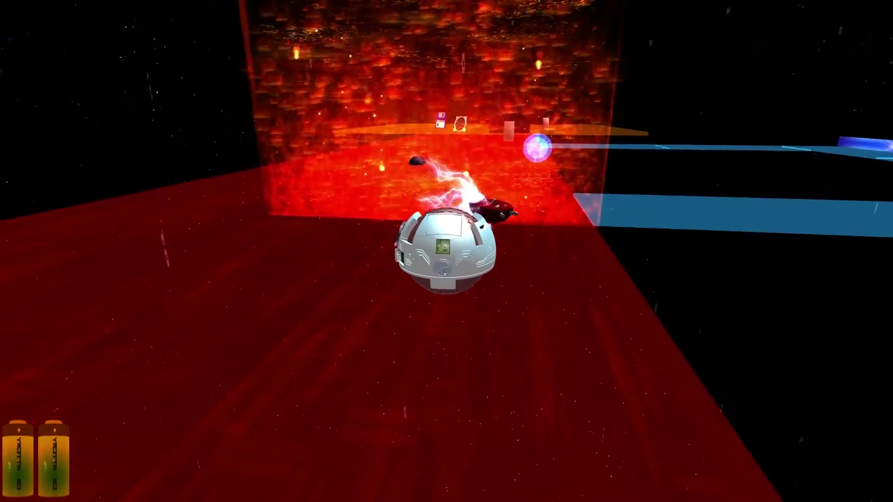
key(Left)
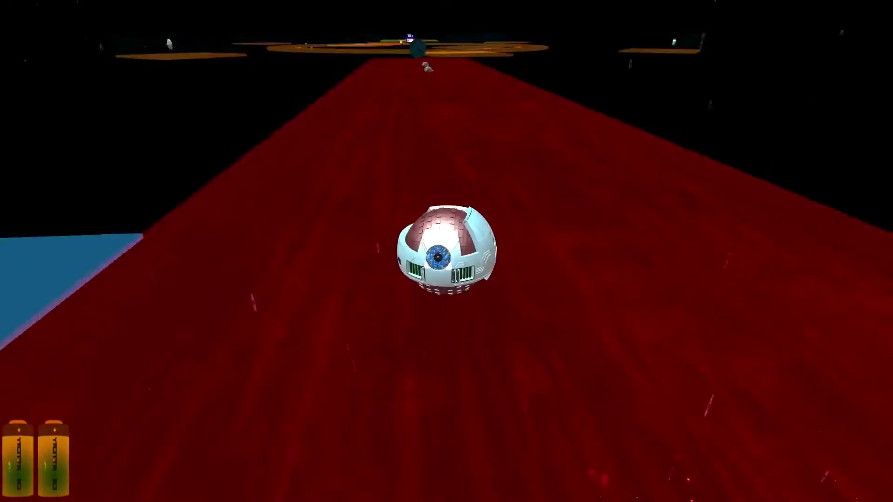
key(Up)
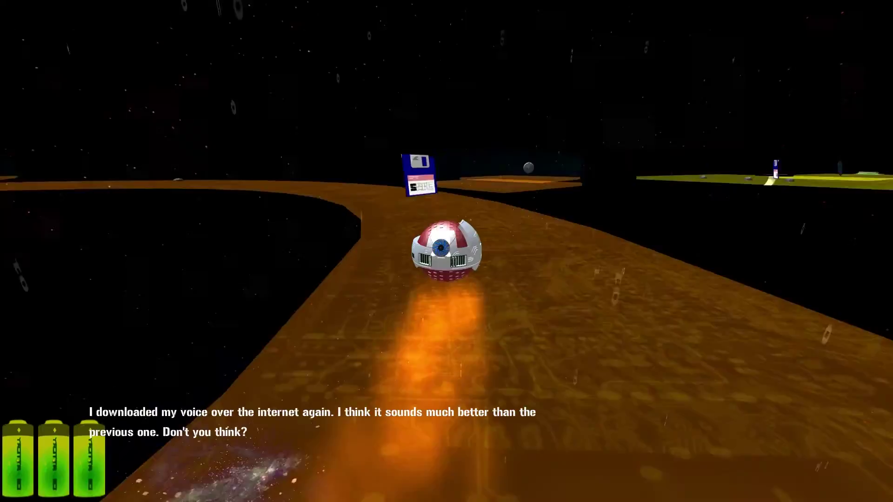
key(Up)
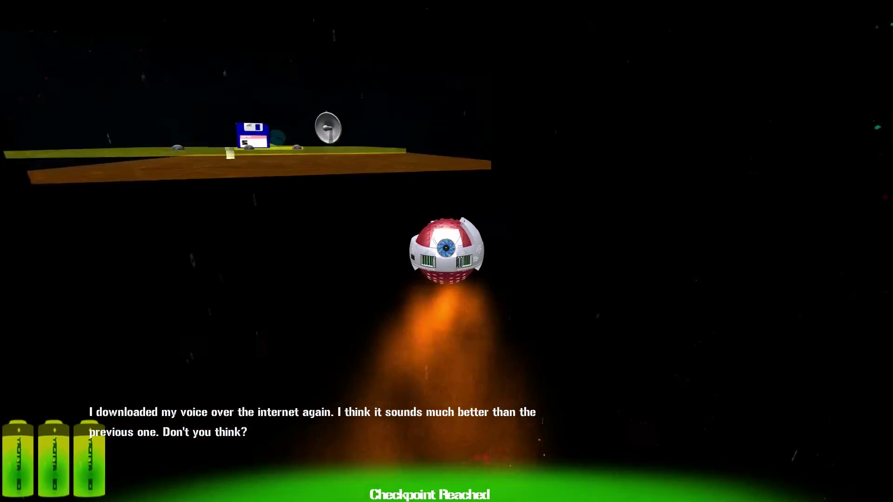
key(Up)
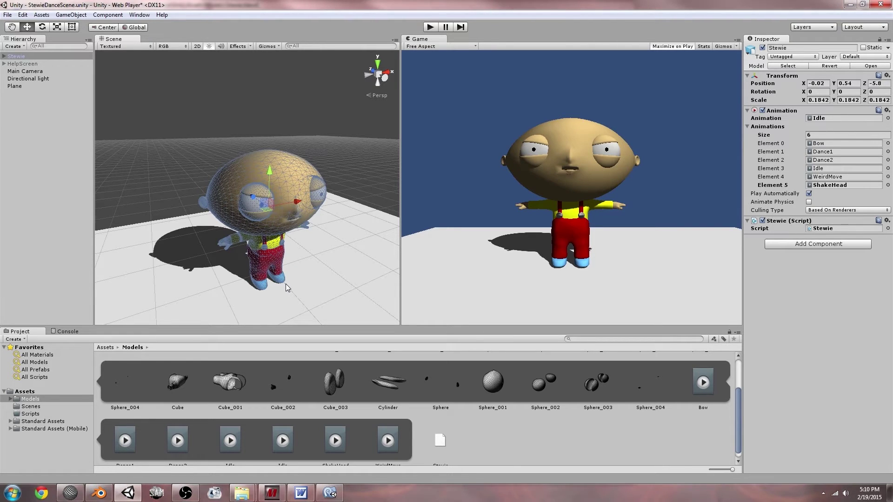
- Orbit the Scene view around Stewie and open the Stewie script from the Inspector in MonoDevelop
alt+drag(320, 290, 316, 294)
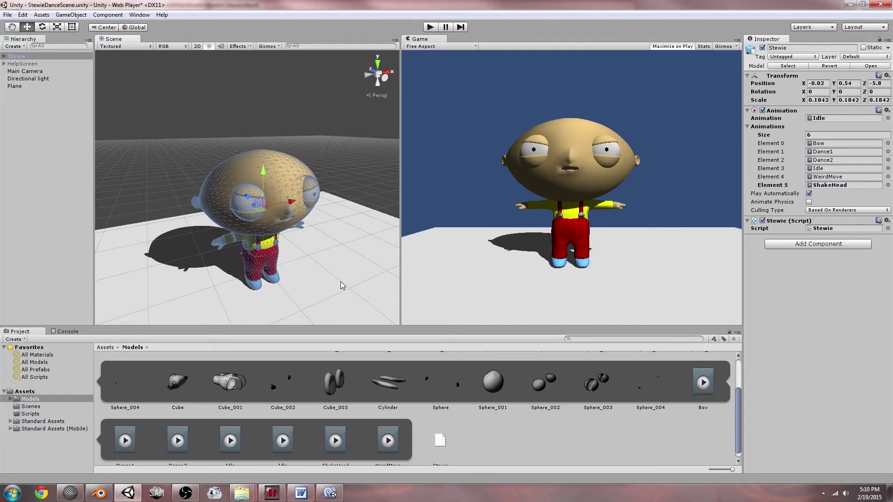
double_click(839, 229)
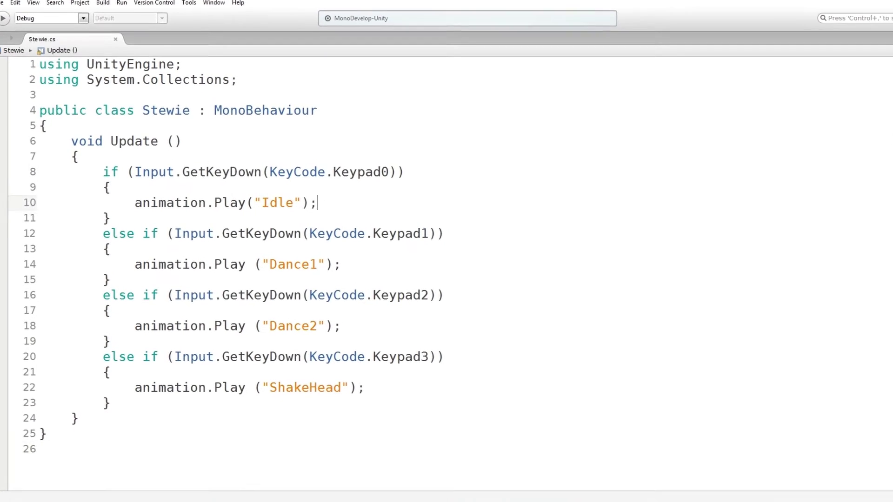
drag(310, 203, 115, 188)
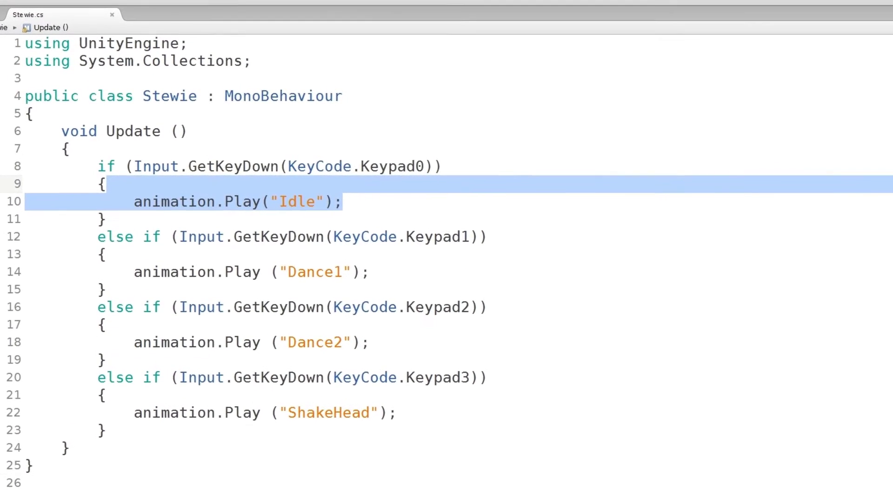
drag(400, 414, 401, 404)
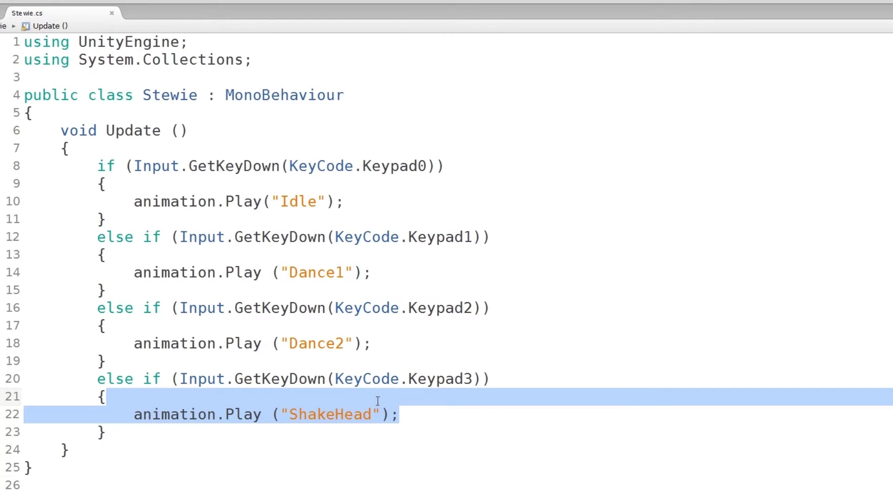
click(163, 110)
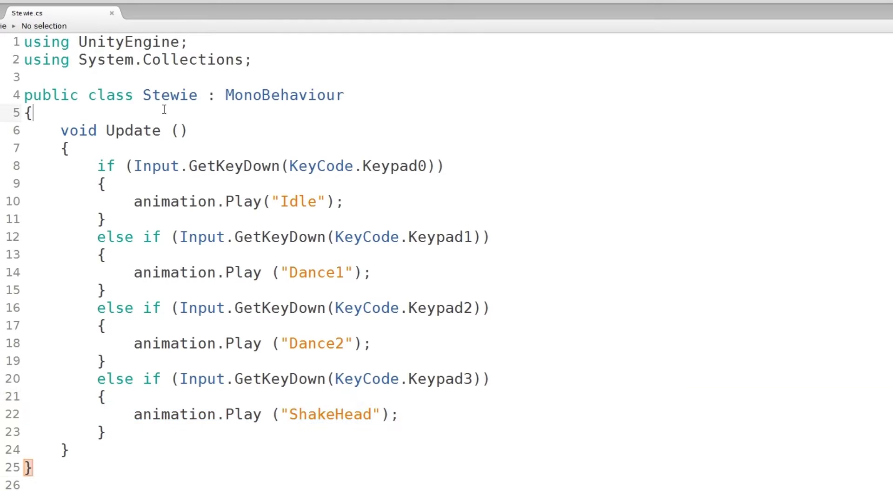
- Add the field declaration private string anim = "Idle"; on line 6
key(Return)
text(pri)
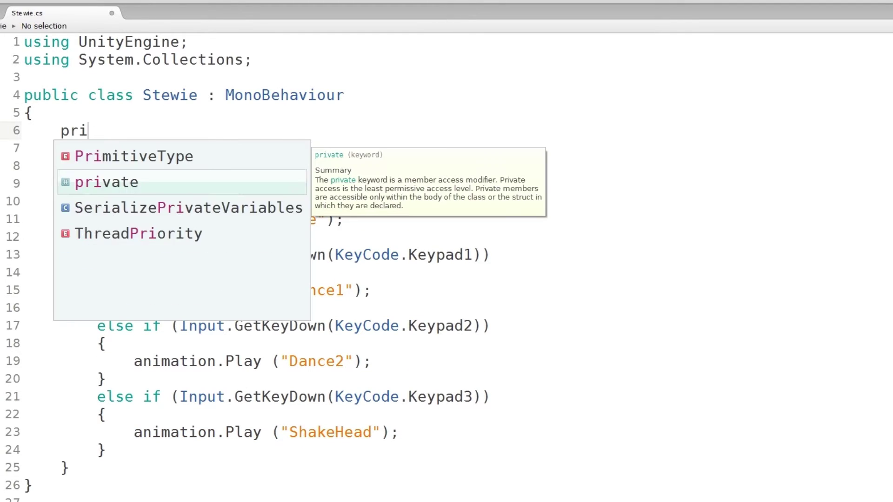
text(vate string)
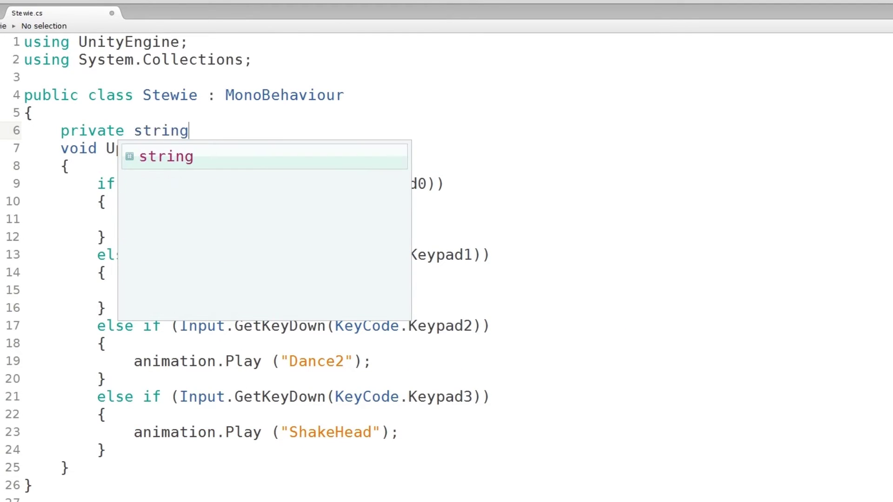
text( anim)
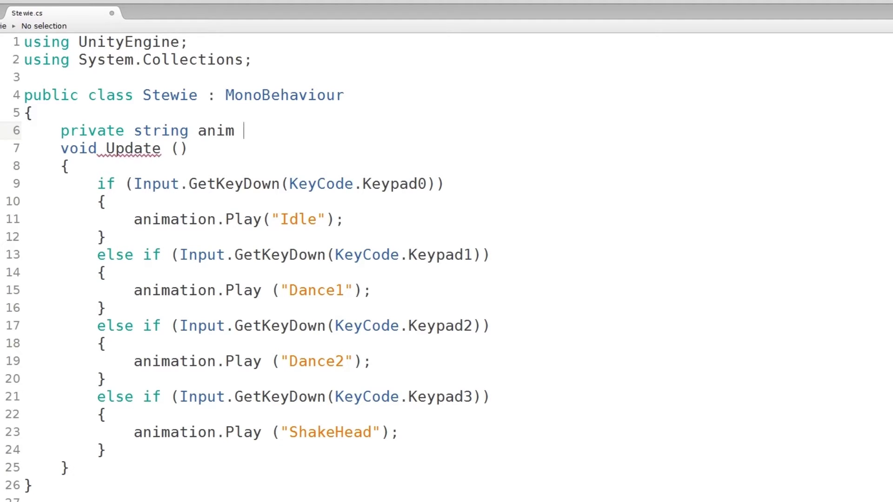
text( \)
key(BackSpace)
text(= ")
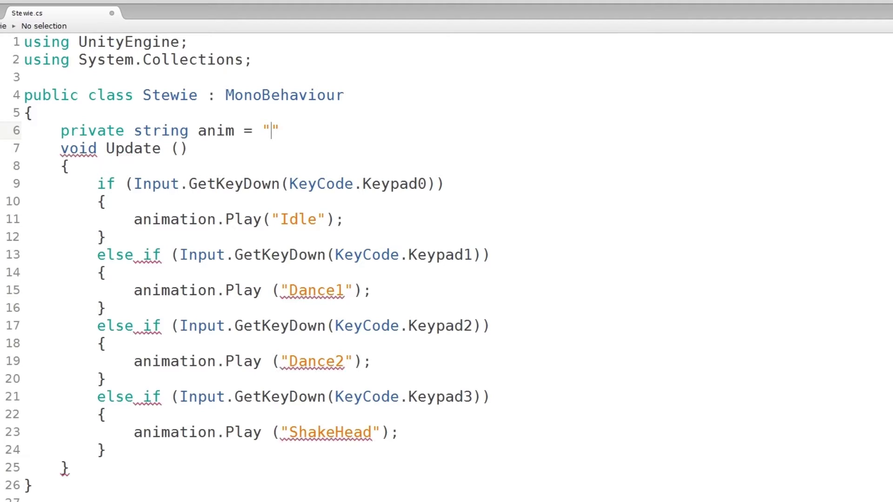
text(Idle)
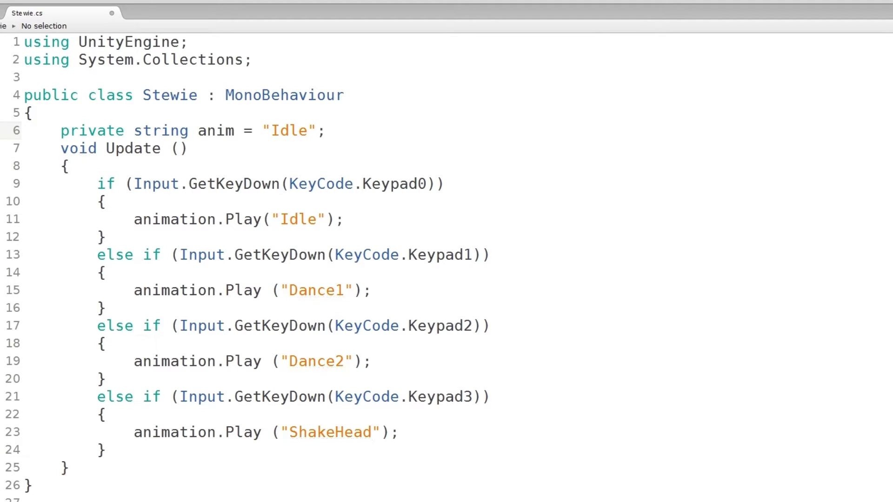
click(357, 255)
- Delete the animation.Play lines from the Idle, Dance1, Dance2 and ShakeHead keypad branches
drag(346, 219, 360, 210)
key(BackSpace)
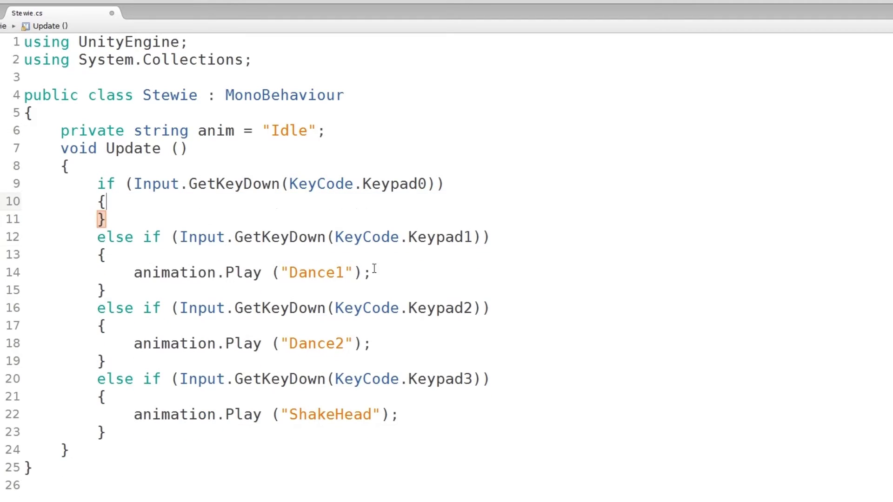
drag(373, 273, 370, 254)
key(BackSpace)
drag(373, 327, 370, 308)
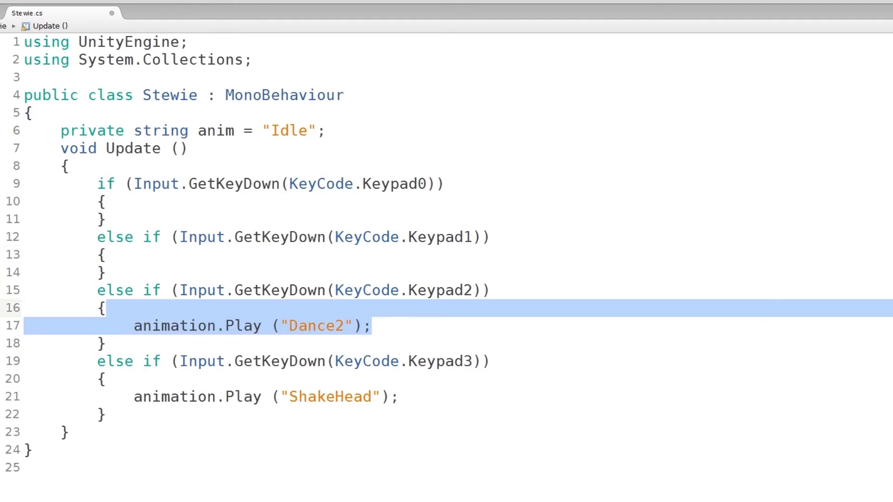
key(BackSpace)
click(399, 379)
drag(403, 374, 390, 359)
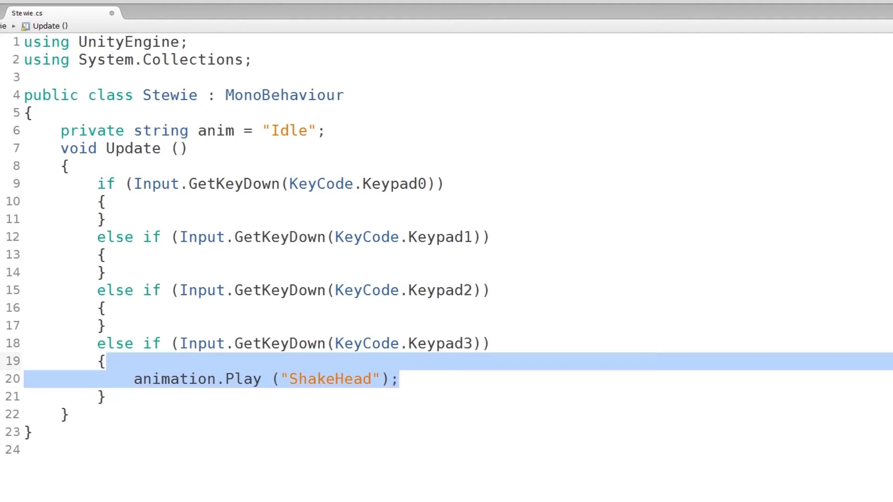
key(BackSpace)
click(165, 201)
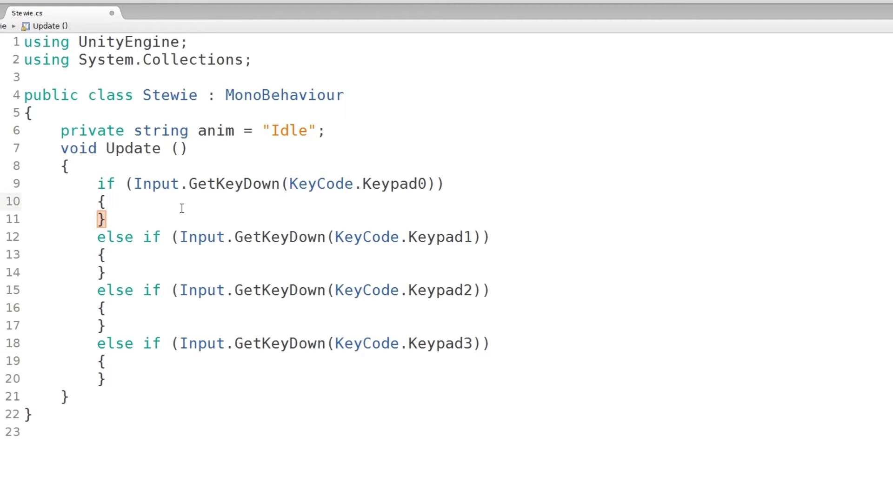
key(Up)
key(Up)
- Insert animation[anim].speed = 1; as the new first line of Update
key(Return)
text(an)
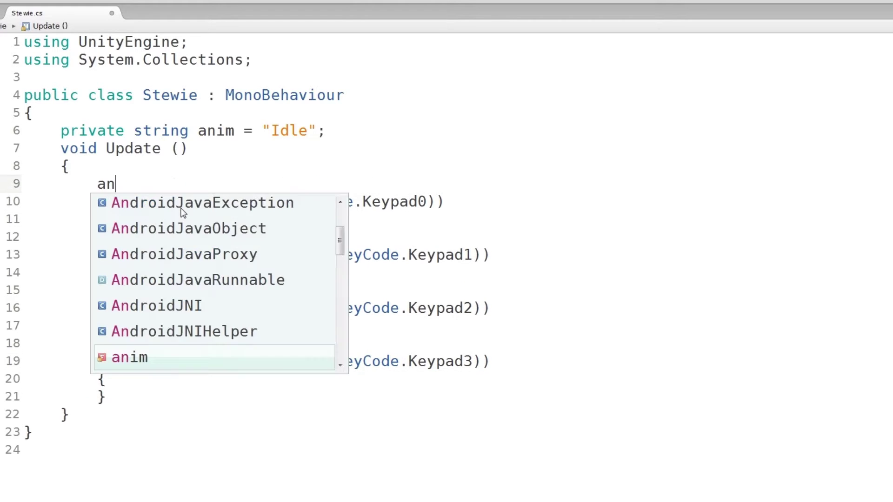
text(imation[)
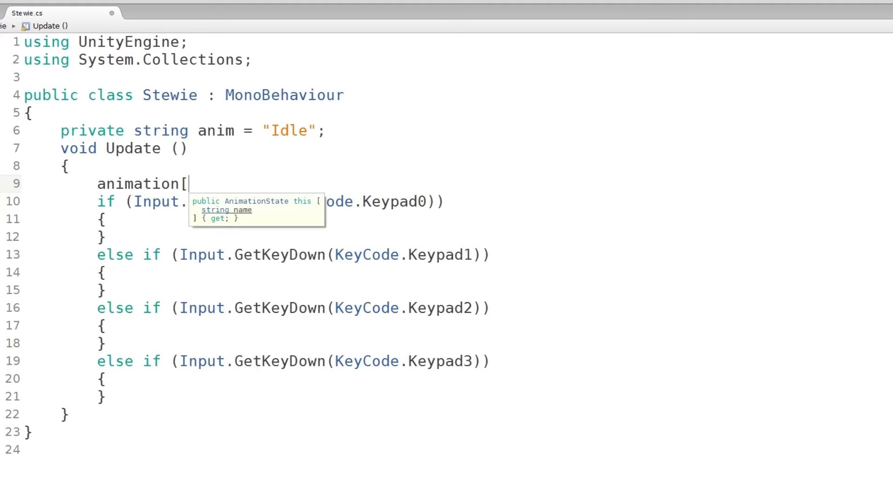
text(anim])
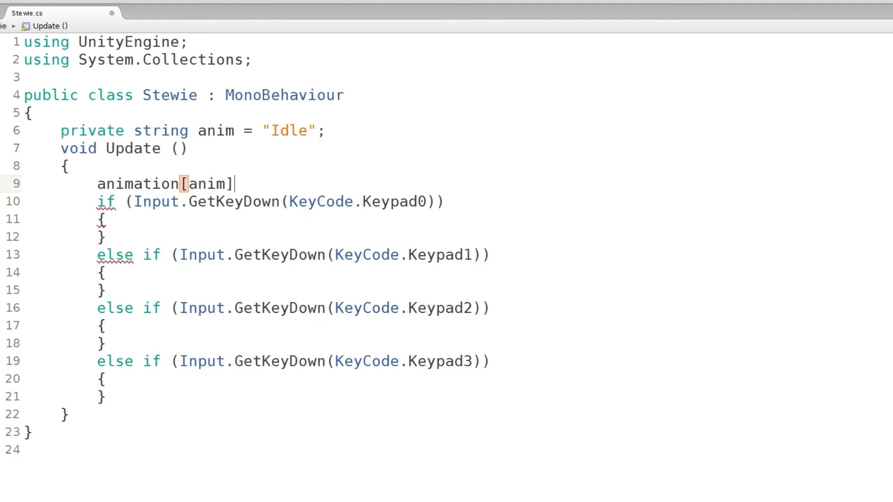
text(.)
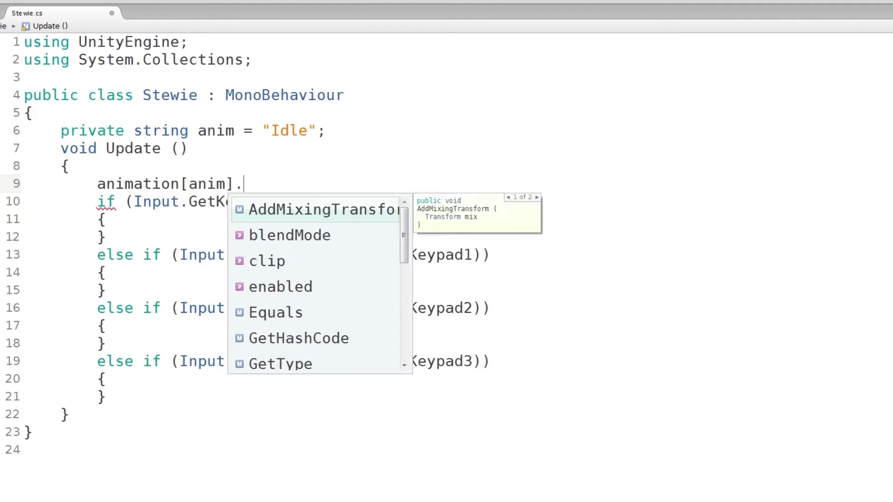
text(speeed)
key(BackSpace)
key(BackSpace)
key(BackSpace)
text(d)
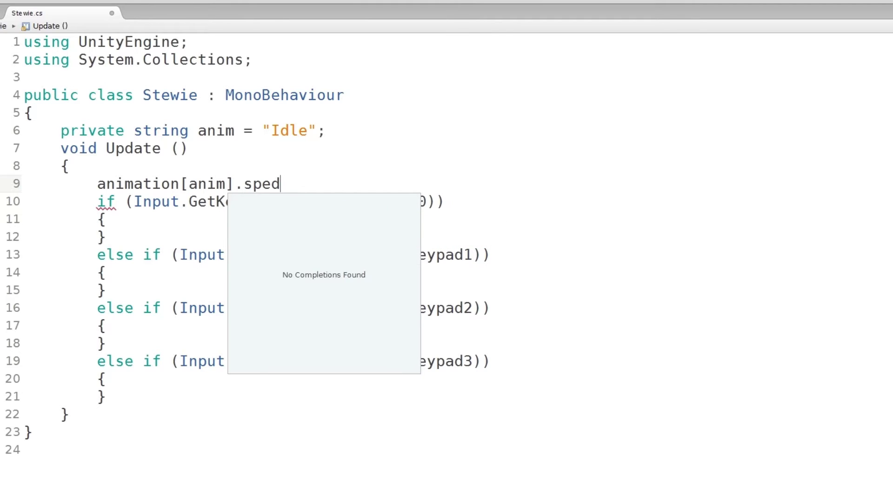
key(BackSpace)
text(ed = )
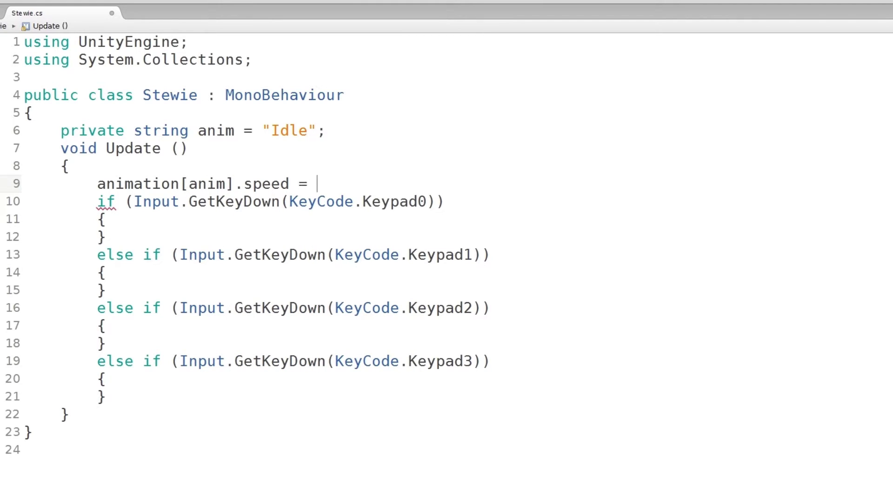
text(1;)
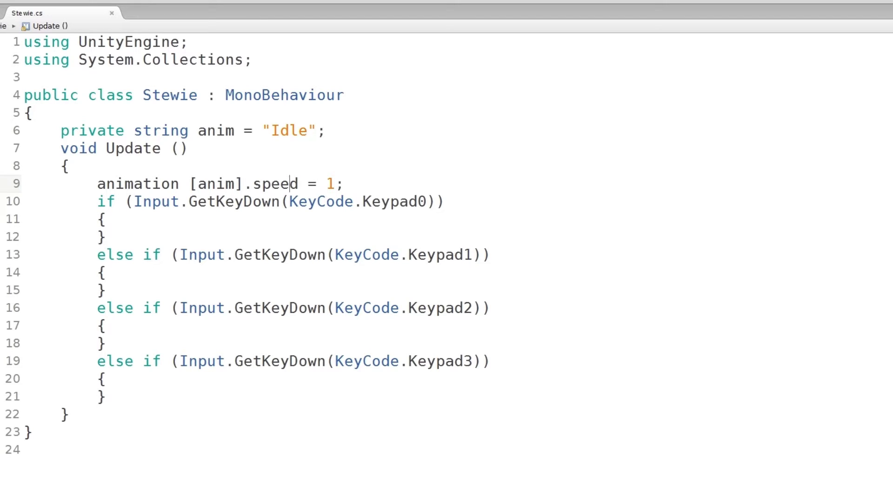
key(ctrl+shift+Left)
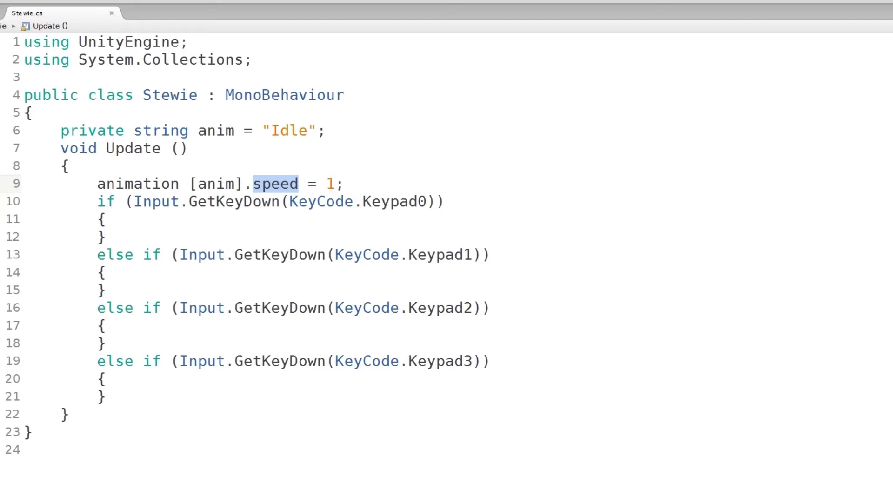
key(Left)
key(Right)
key(Right)
key(Right)
key(Right)
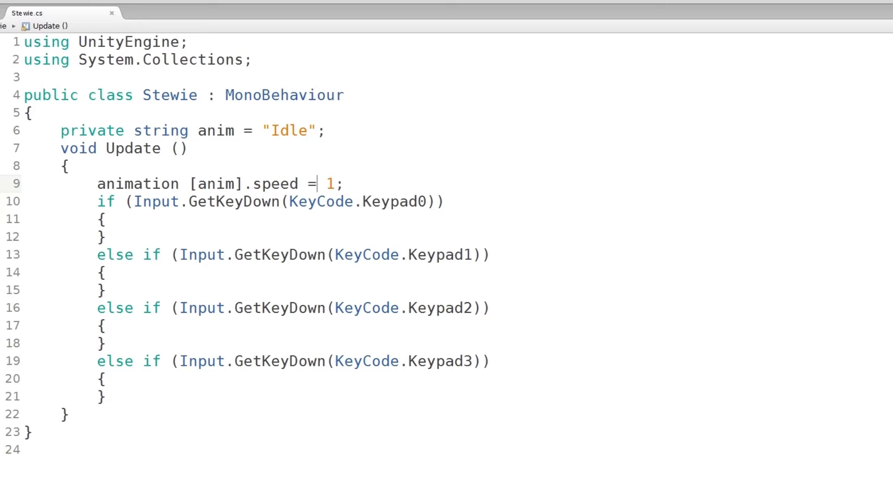
key(shift+Right)
key(Left)
- Add a blank line after the speed line and set anim = "Idle" in the Keypad0 branch
key(End)
key(Return)
key(Down)
key(Down)
key(Down)
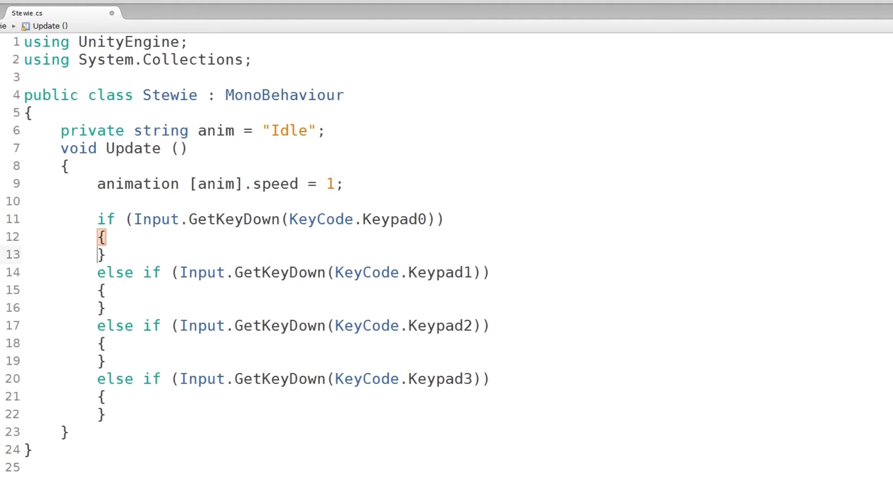
key(Up)
key(Return)
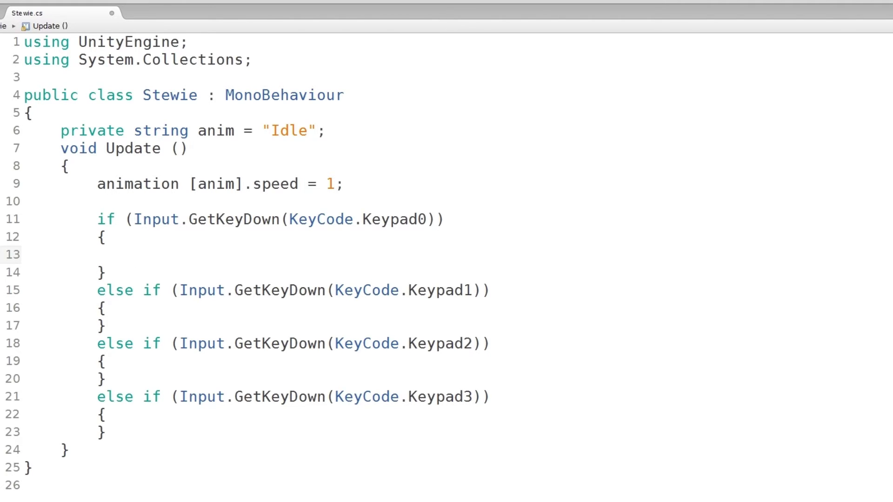
text(anim = )
text("")
text(D)
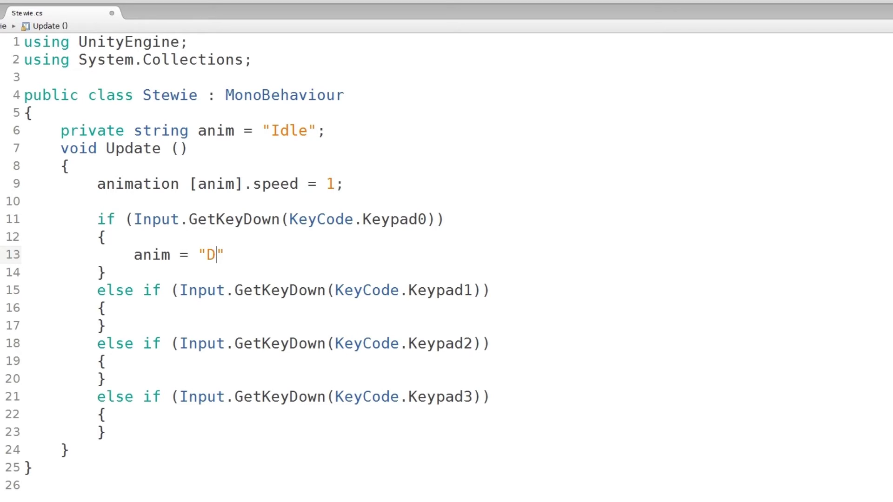
key(BackSpace)
text(Idle)
- Set anim = "Dance1" in Keypad1, and paste it into Keypad2 as Dance2
key(Down)
key(Down)
key(Down)
key(Return)
text(anim = )
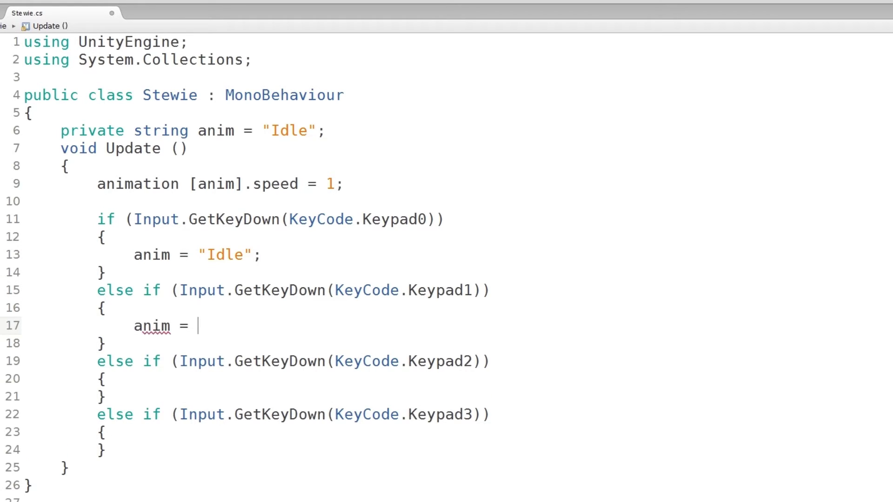
text("Dance1";)
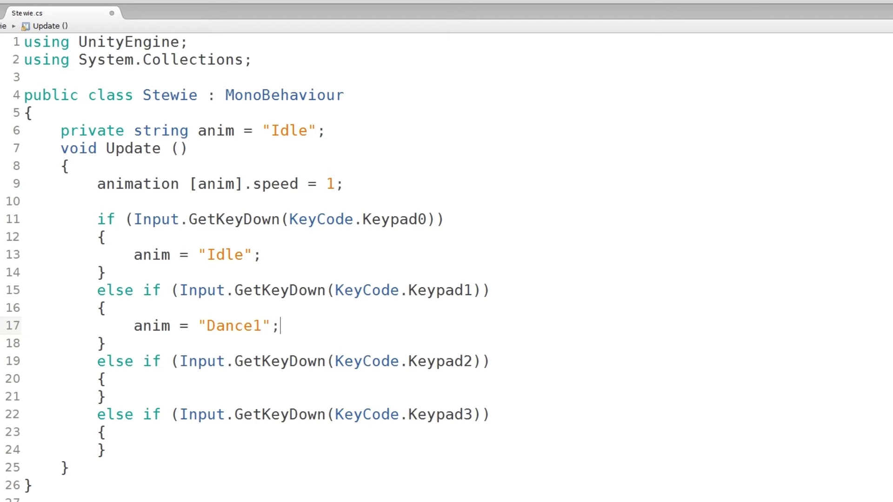
key(shift+Up)
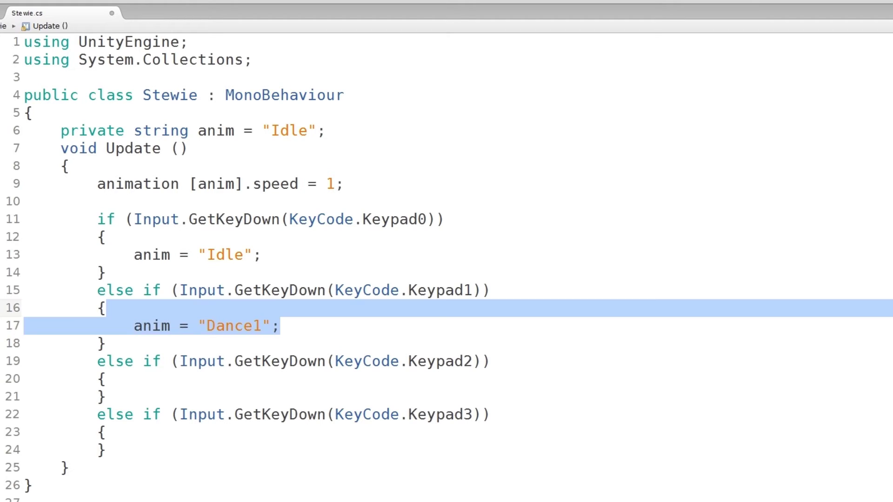
key(ctrl+c)
key(Down)
key(Down)
key(Down)
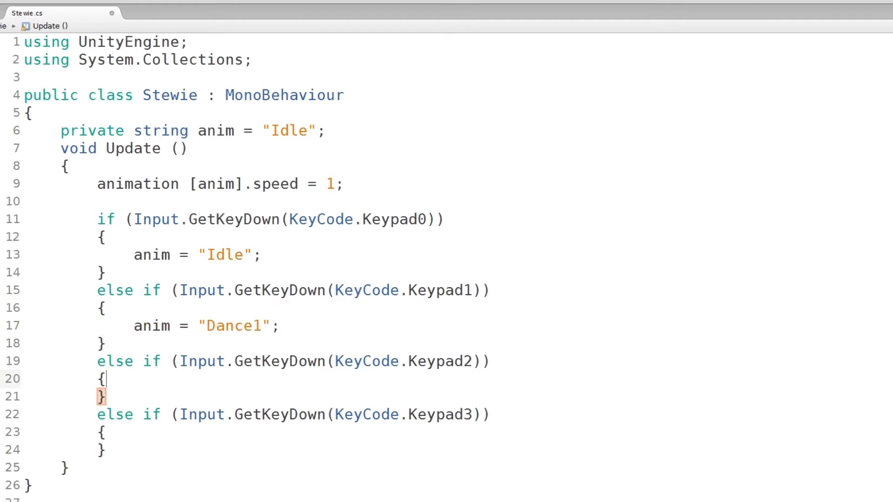
key(ctrl+v)
key(Left)
key(Left)
key(shift+Left)
text(2)
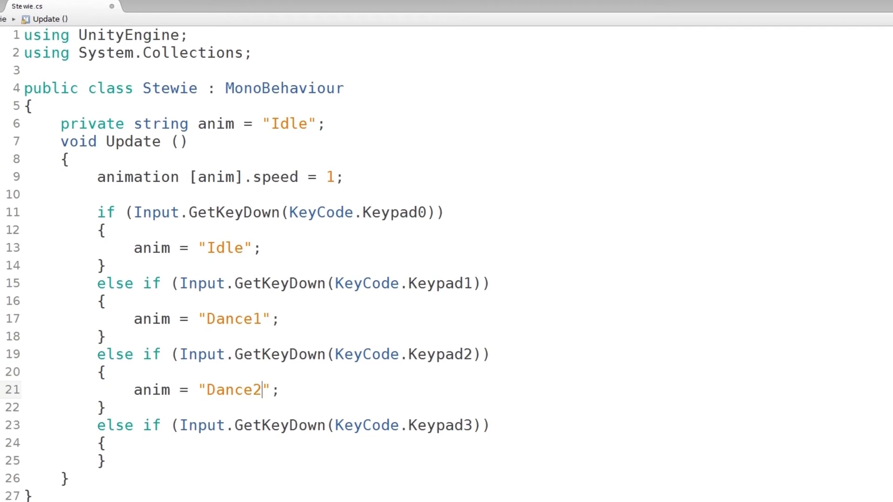
- Paste the assignment into the Keypad3 branch and rename it to ShakeHead
key(Down)
key(Down)
key(Down)
key(ctrl+v)
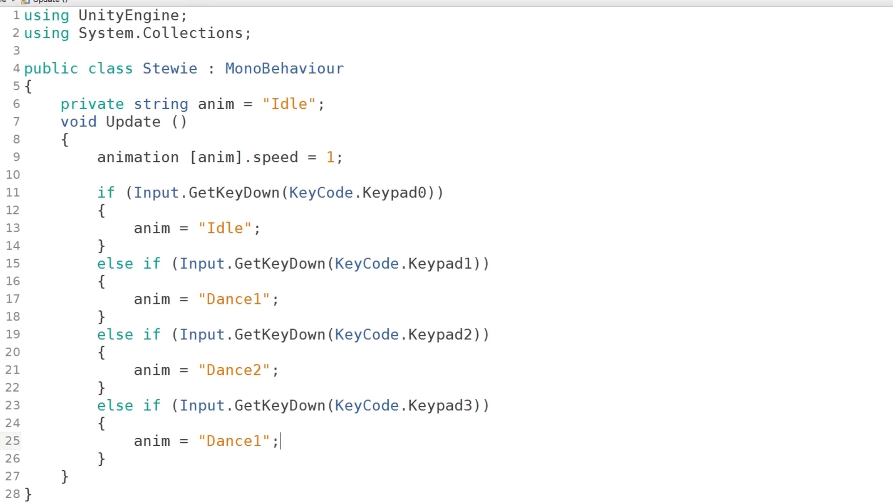
drag(261, 434, 207, 434)
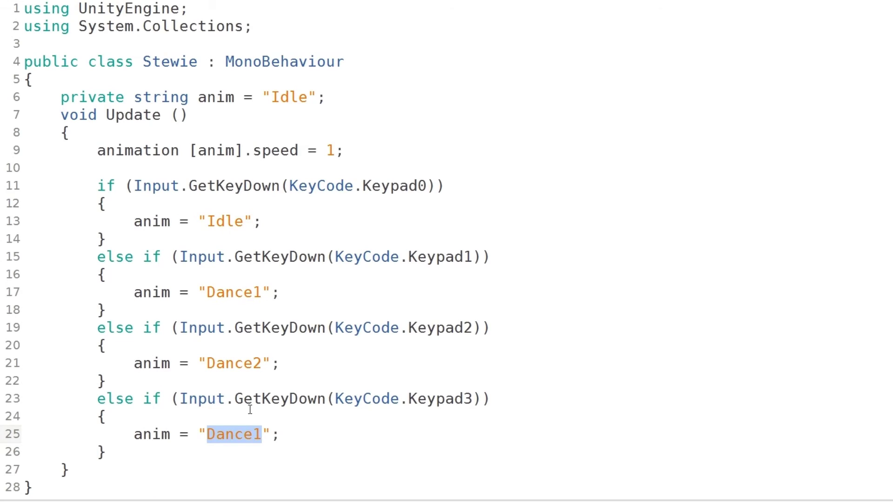
text(ShakeHead)
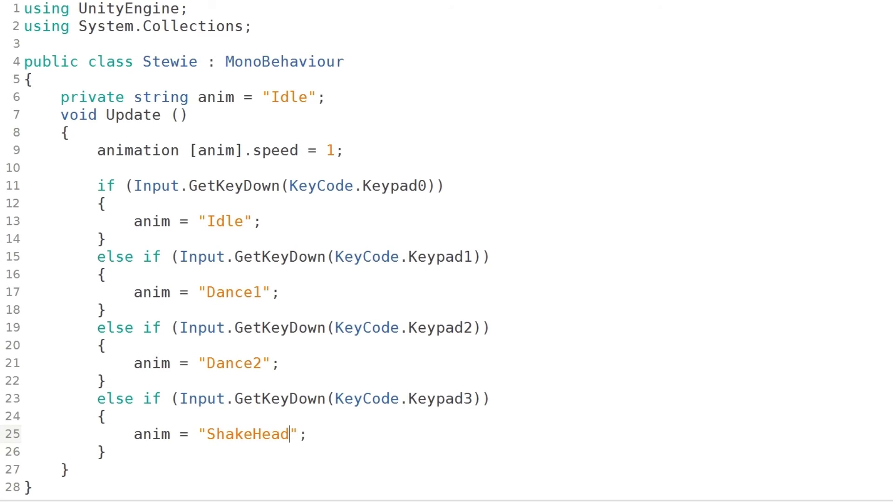
scroll(244, 252, down, 1)
click(142, 436)
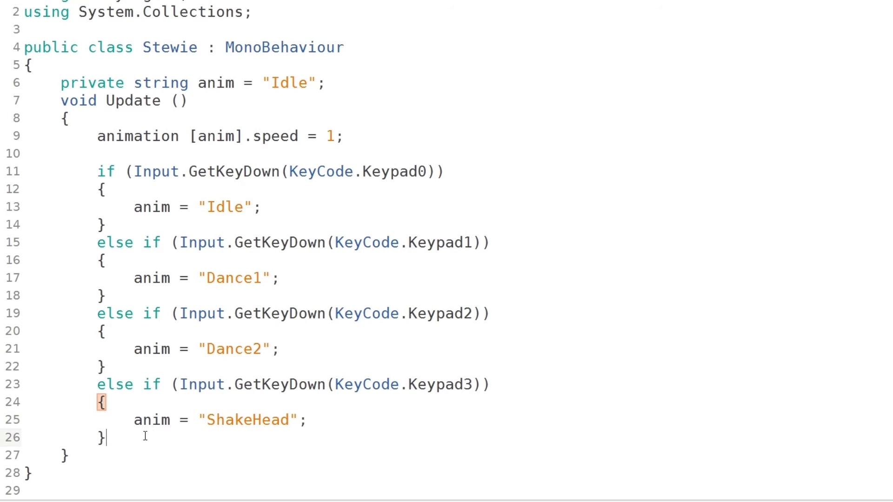
- Add animation.CrossFade (anim); at the end of Update, after the keypad checks
key(Return)
key(Return)
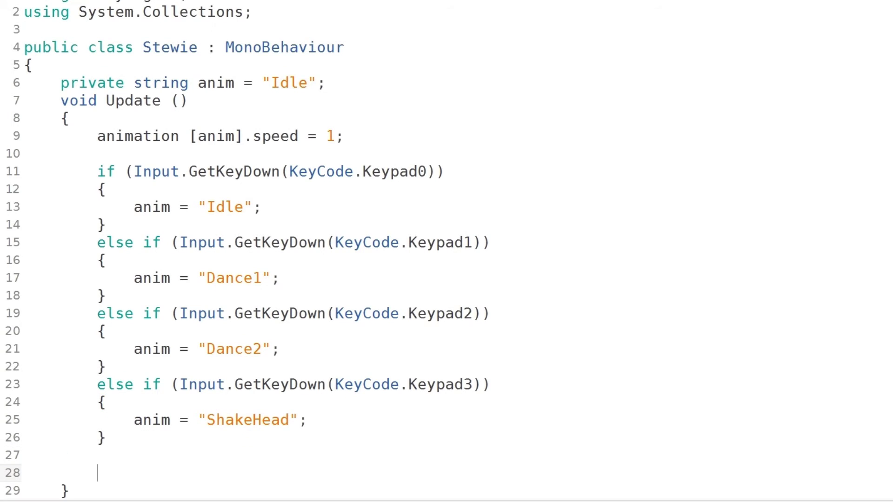
text(animation.)
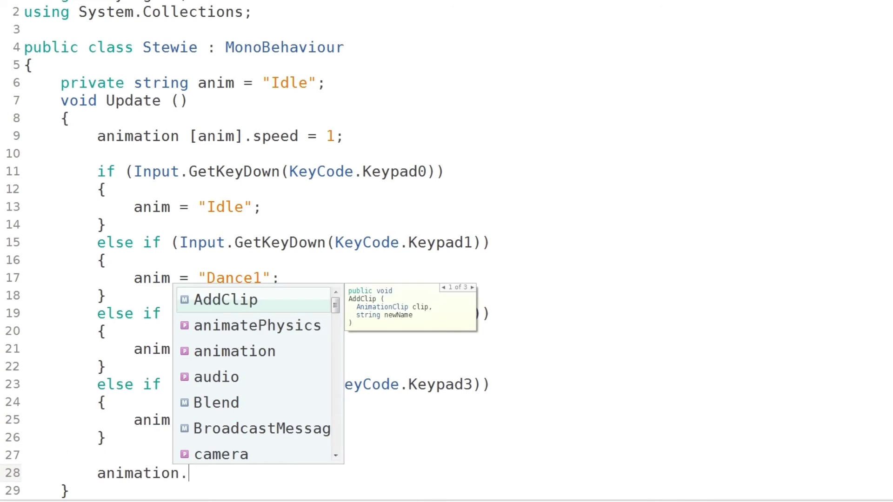
text(Co)
text(ro)
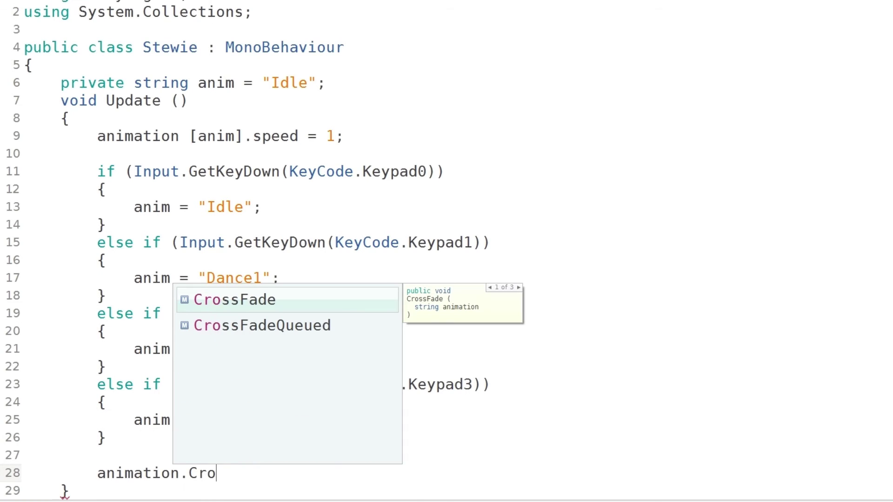
text(ss)
key(BackSpace)
key(BackSpace)
key(BackSpace)
key(BackSpace)
key(BackSpace)
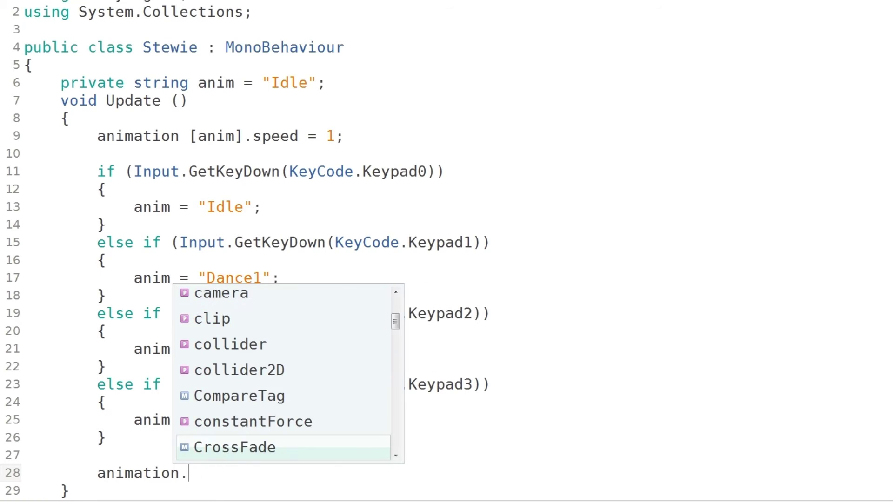
text(cro)
key(Return)
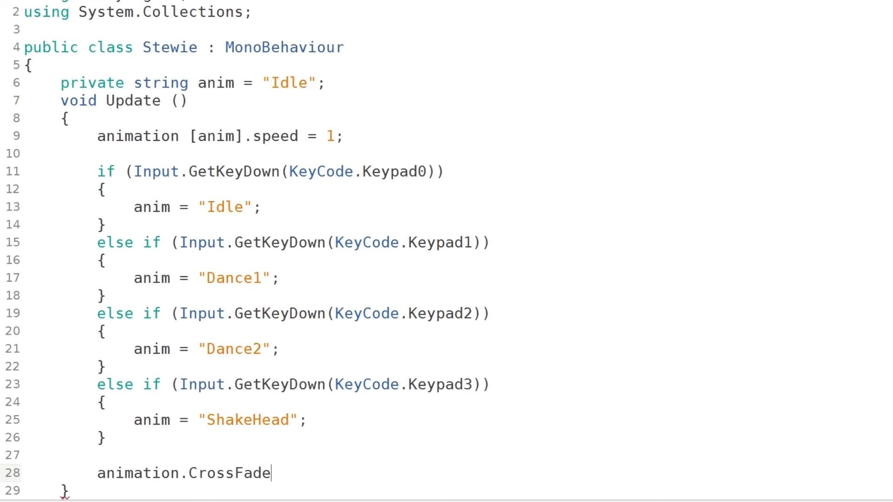
text(()
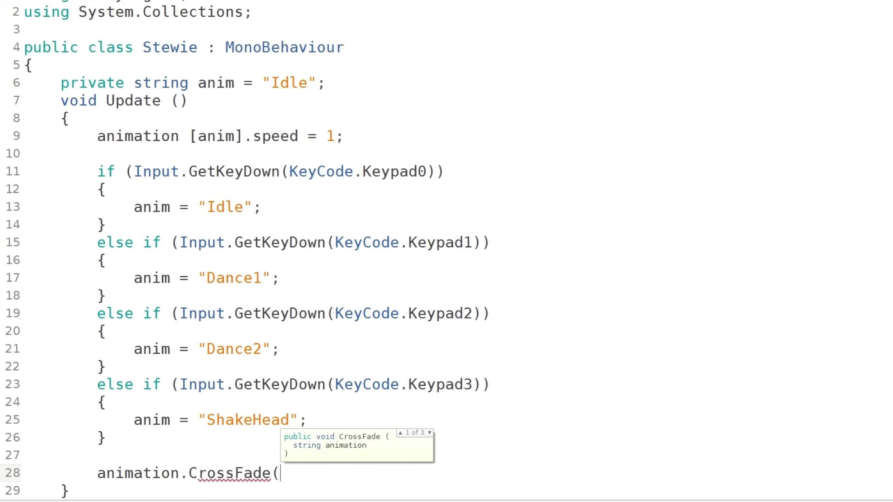
text(anim)
text())
text(;)
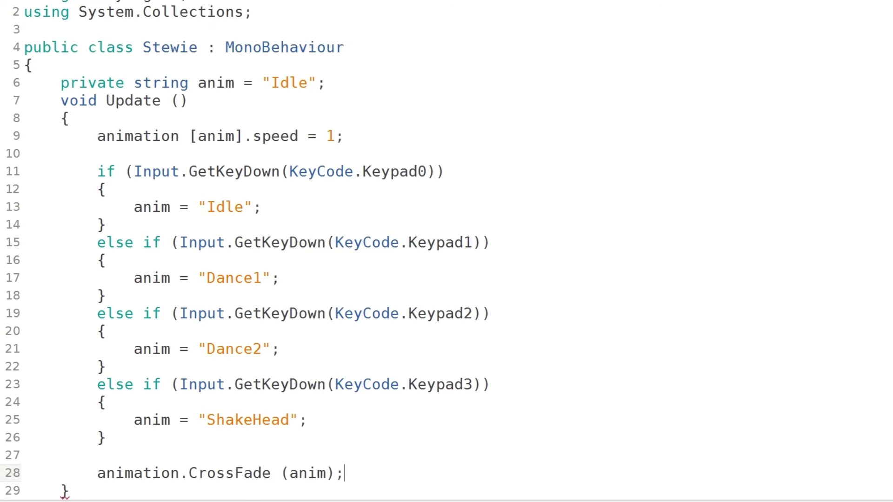
scroll(180, 354, down, 1)
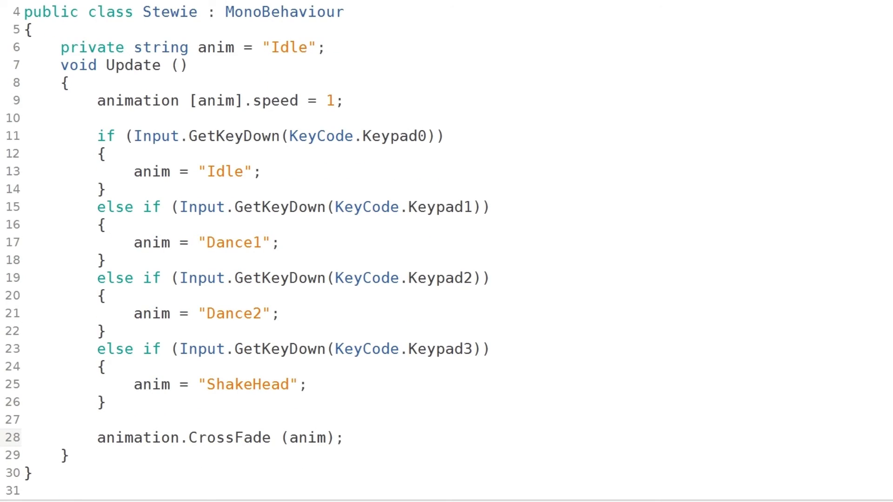
click(355, 102)
drag(87, 100, 360, 97)
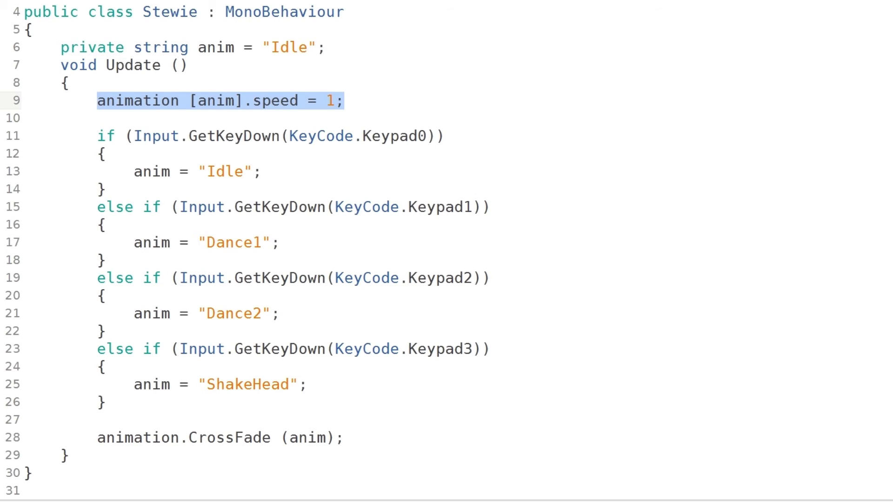
drag(322, 386, 133, 384)
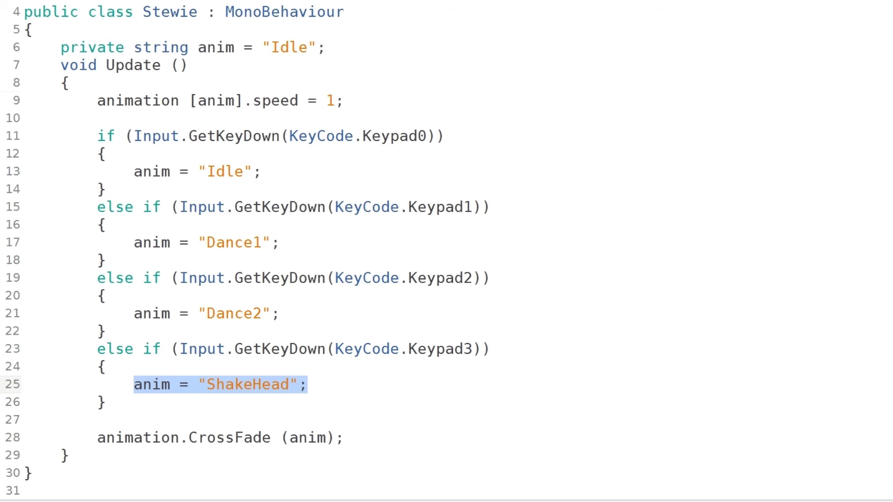
double_click(258, 385)
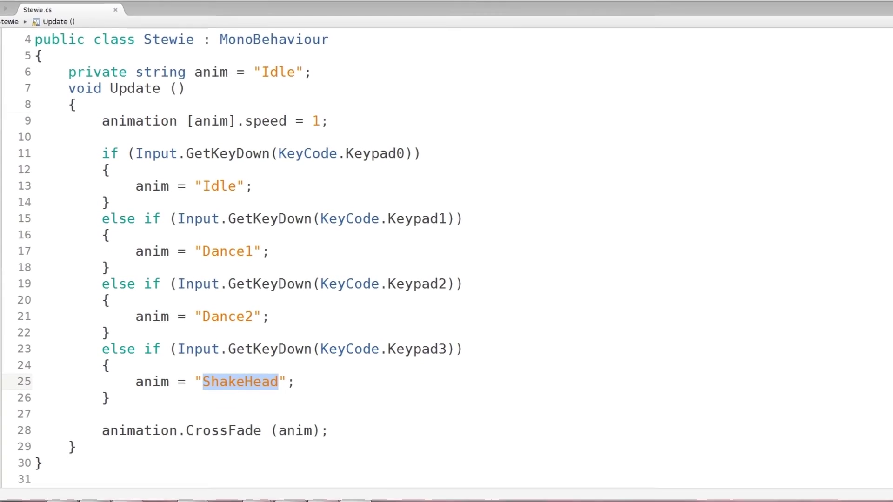
click(328, 430)
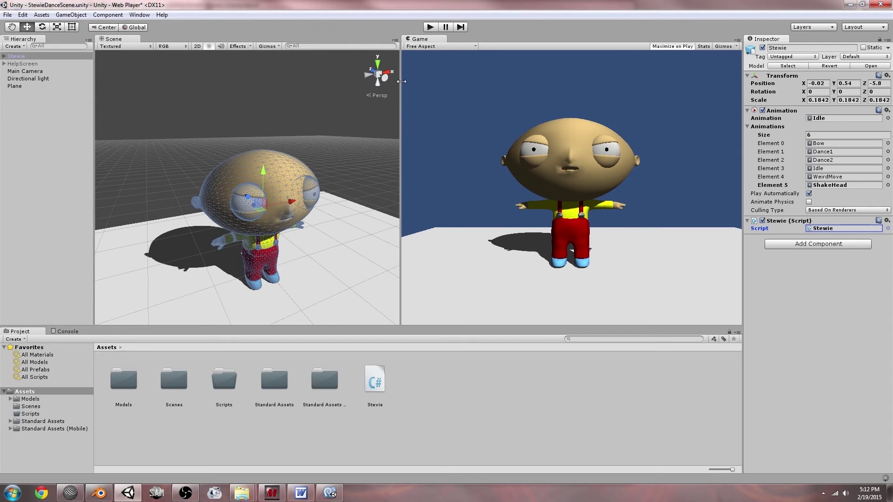
- Start play mode in the Stewie dance scene to test the keypad animations
key(ctrl+p)
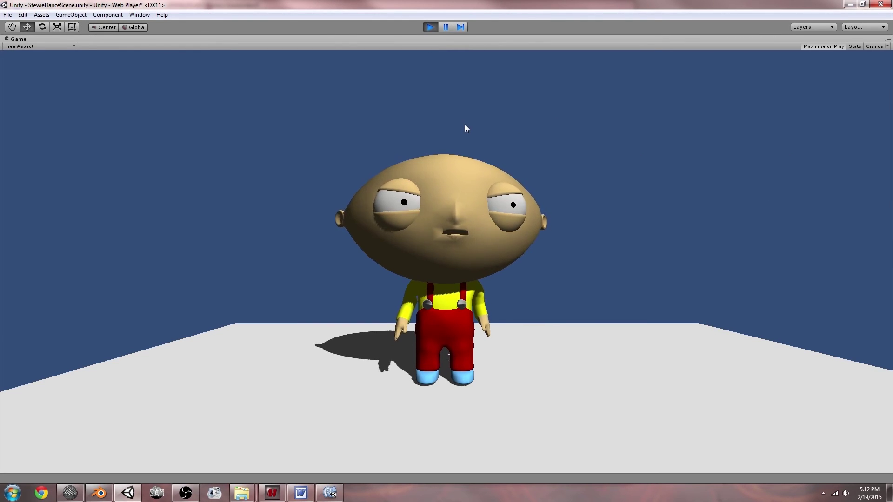